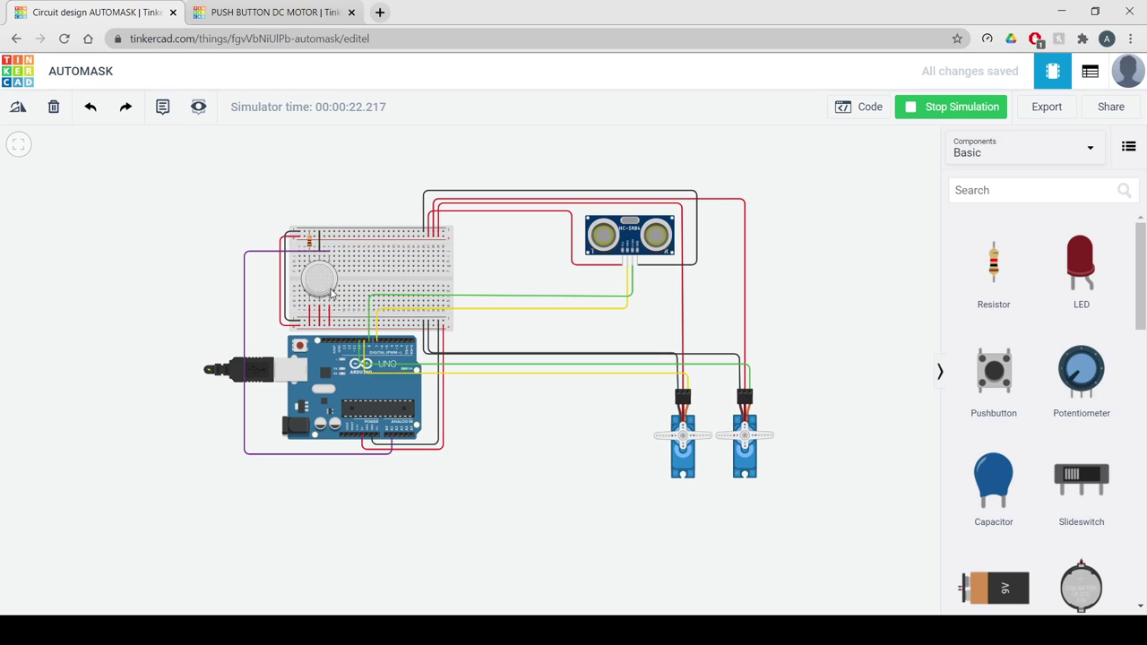
- Drag the ultrasonic sensor's target nearer, then back out to about 155.8 cm, watching the servos
left_click(600, 248)
left_click_drag(844, 262, 836, 325)
left_click(641, 311)
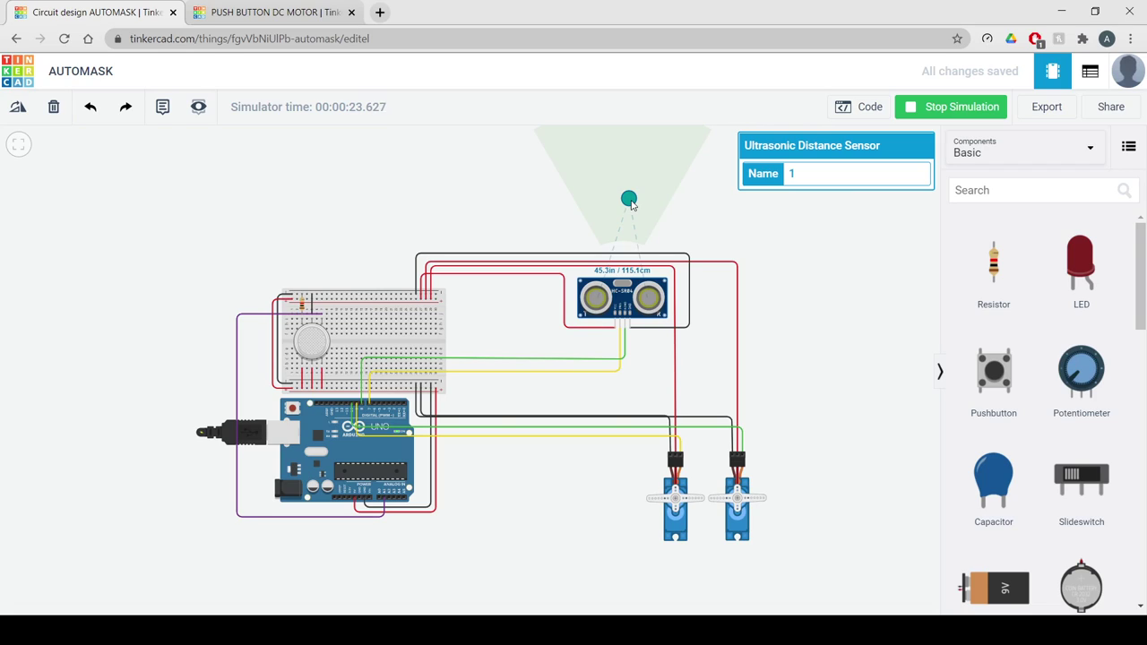
mouse_move(632, 204)
left_mouse_down()
mouse_move(632, 226)
mouse_move(628, 201)
left_mouse_up()
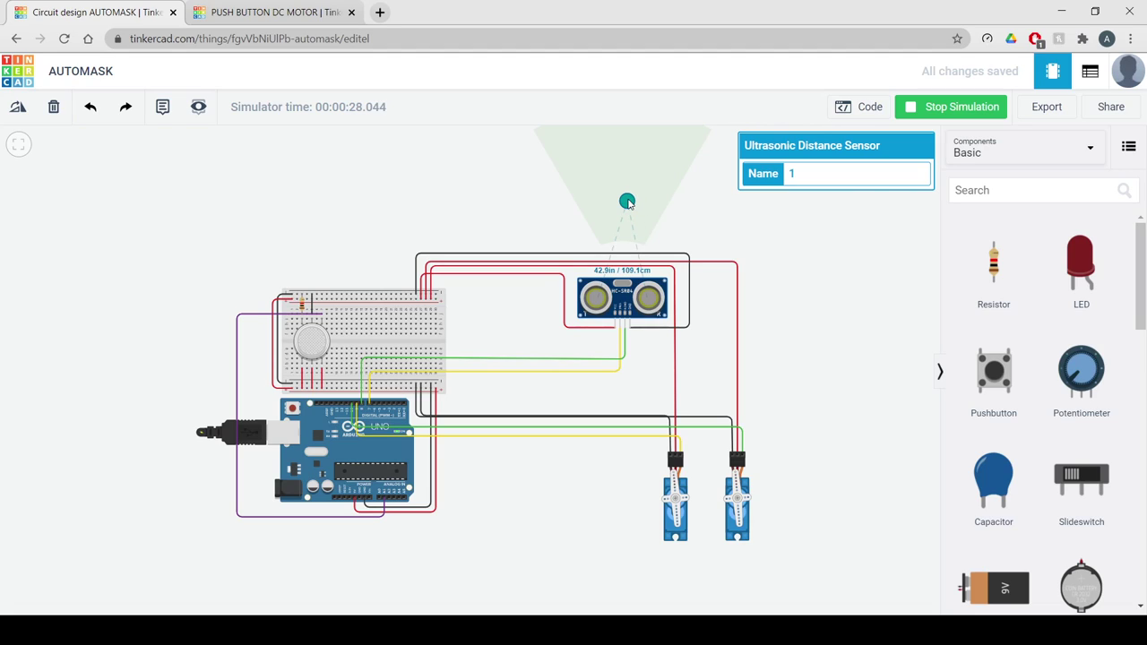
left_click_drag(630, 204, 624, 234)
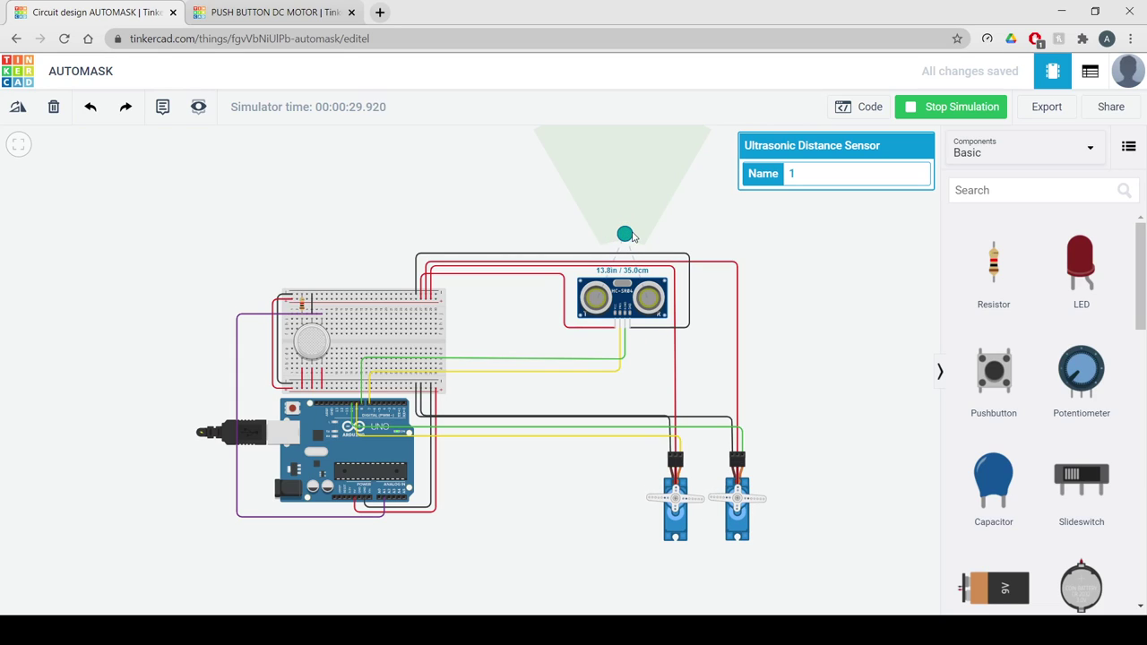
left_click_drag(626, 235, 626, 223)
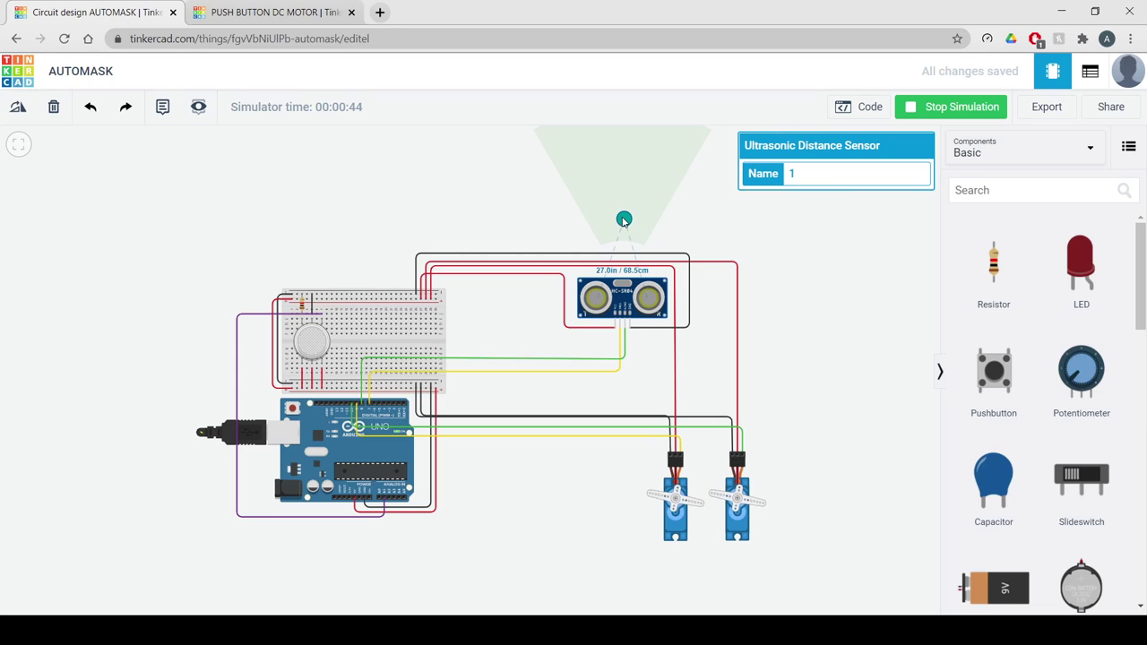
left_click_drag(619, 225, 623, 181)
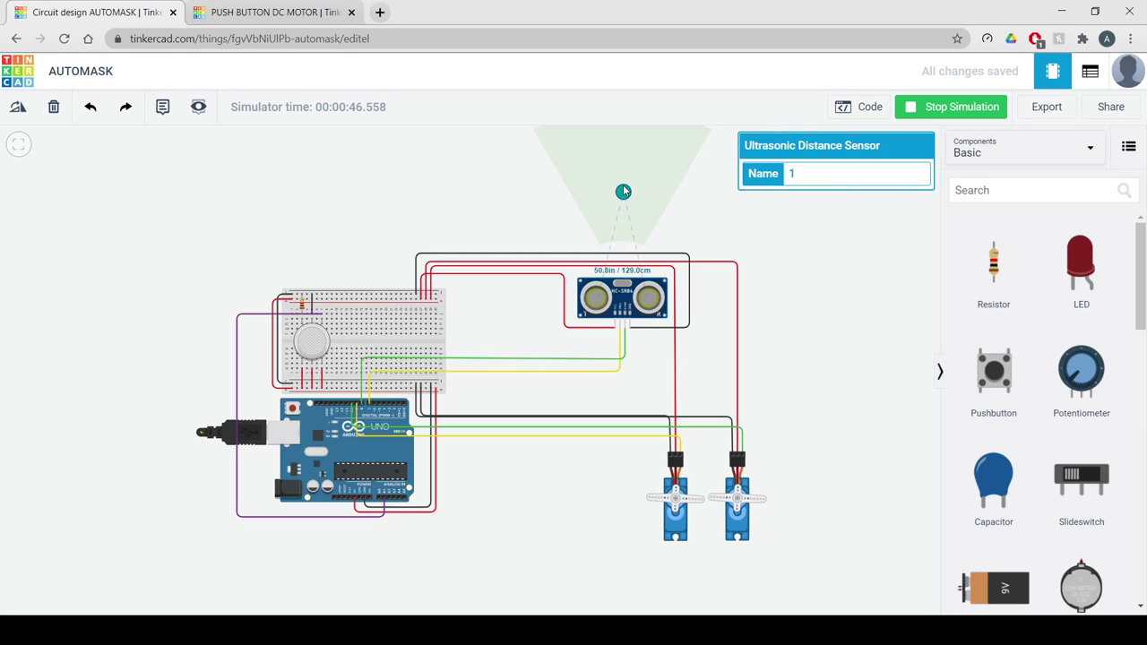
- Drag the gas sensor's gas cloud onto the sensor, then pull it back off up-left
left_click(305, 346)
scroll(127, 333, "down", 3)
mouse_move(155, 251)
left_mouse_down()
mouse_move(215, 273)
mouse_move(168, 235)
left_mouse_up()
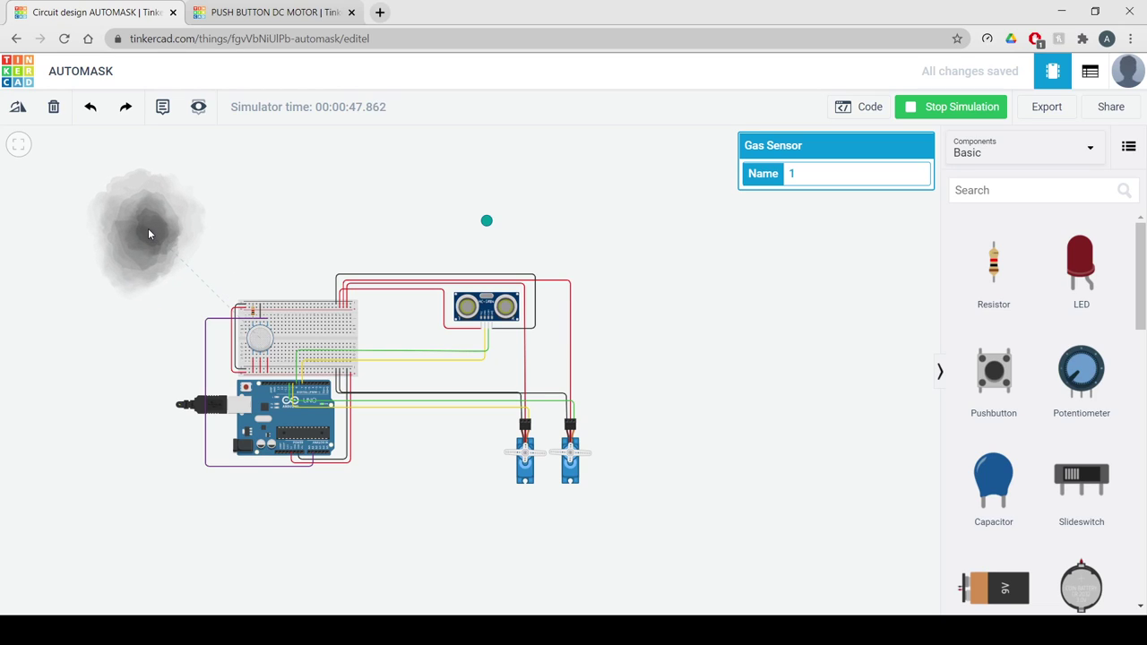
left_click_drag(157, 239, 194, 270)
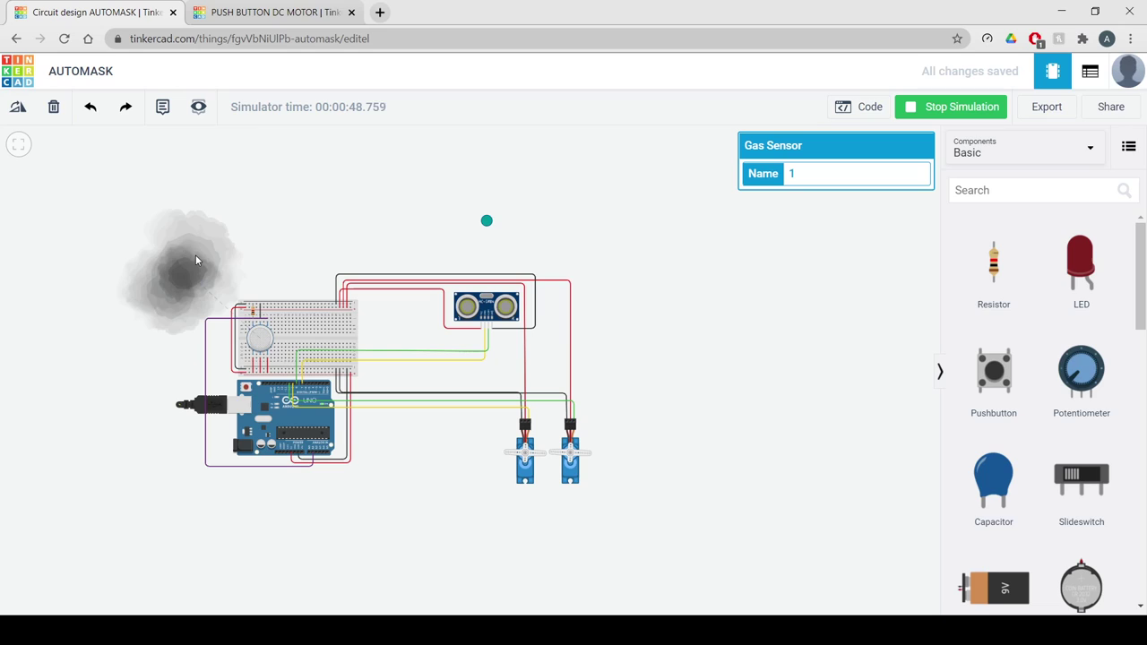
mouse_move(193, 270)
left_mouse_down()
mouse_move(199, 261)
mouse_move(228, 327)
mouse_move(250, 339)
left_mouse_up()
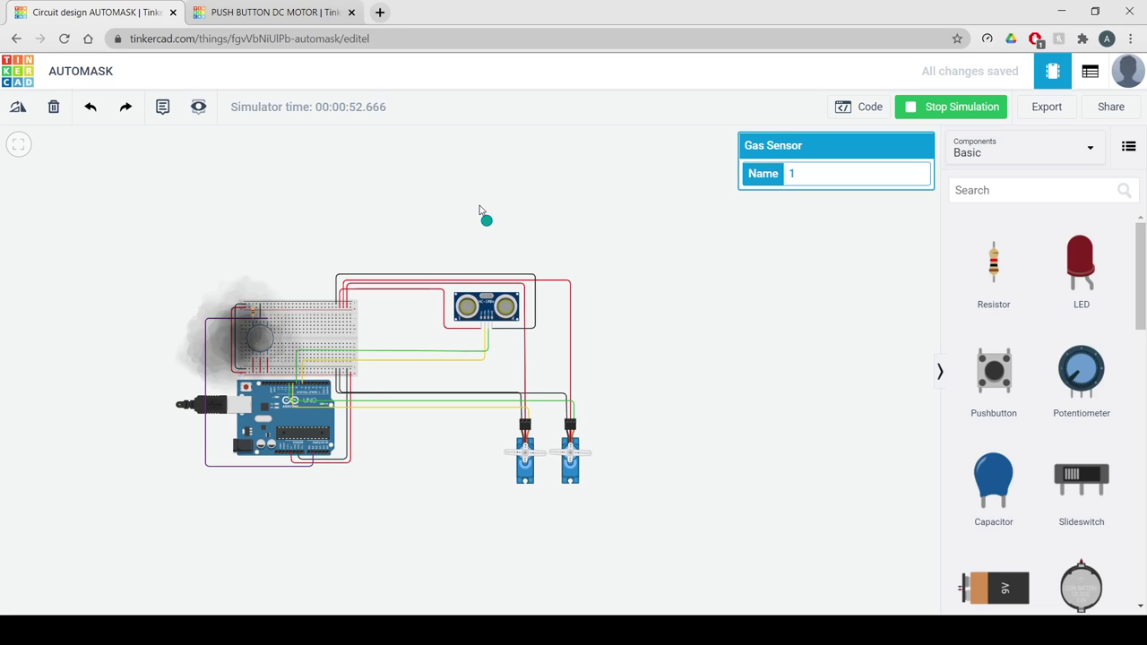
left_click_drag(254, 341, 160, 237)
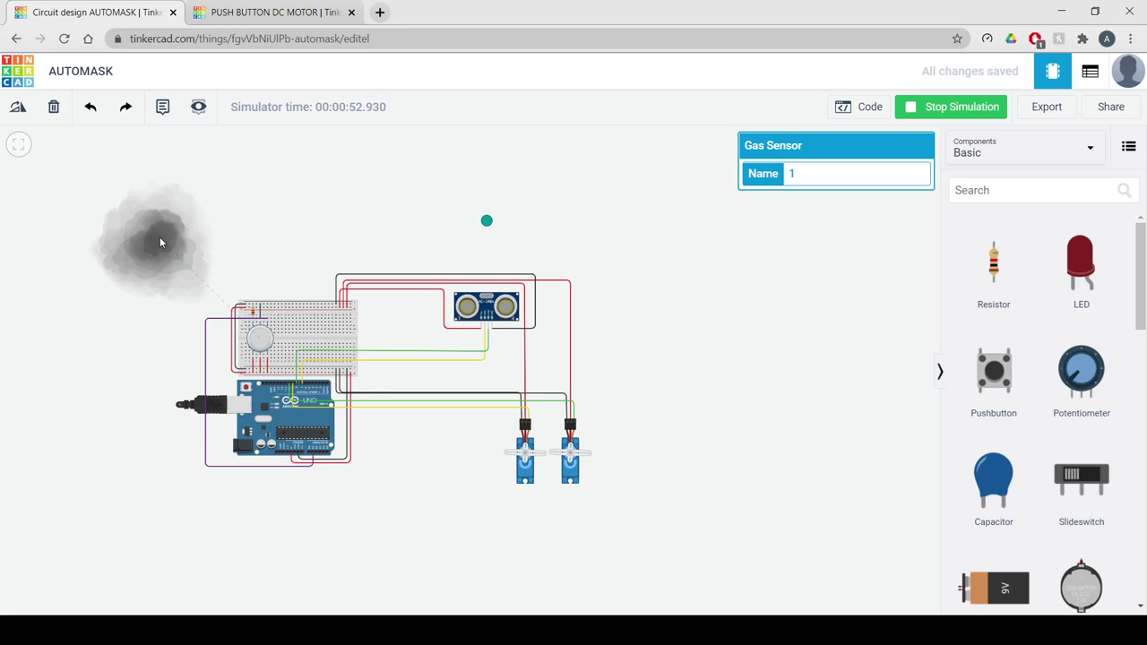
- Move the ultrasonic sensor's target ball closer to the sensor
left_click(487, 222)
mouse_move(486, 222)
left_mouse_down()
mouse_move(487, 274)
mouse_move(485, 237)
left_mouse_up()
left_click(490, 275)
left_click(488, 305)
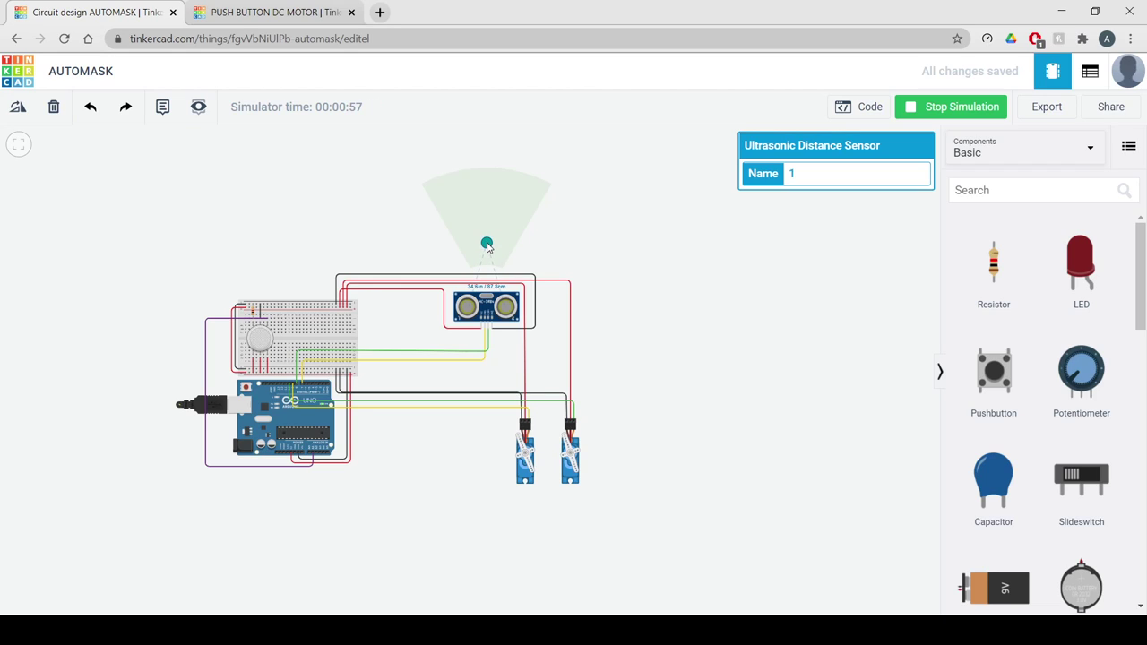
- Drag the smoke cloud back onto the gas sensor so both servos turn
mouse_move(252, 306)
left_mouse_down()
mouse_move(153, 229)
mouse_move(190, 279)
left_mouse_up()
left_click_drag(195, 286, 244, 323)
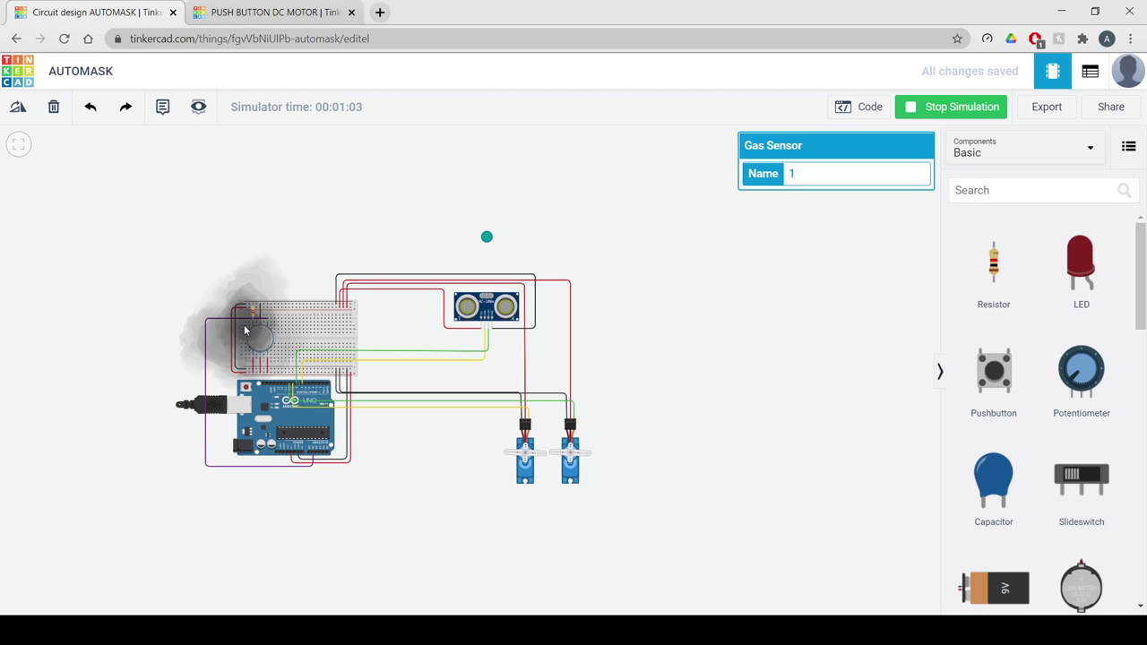
left_click_drag(244, 329, 260, 338)
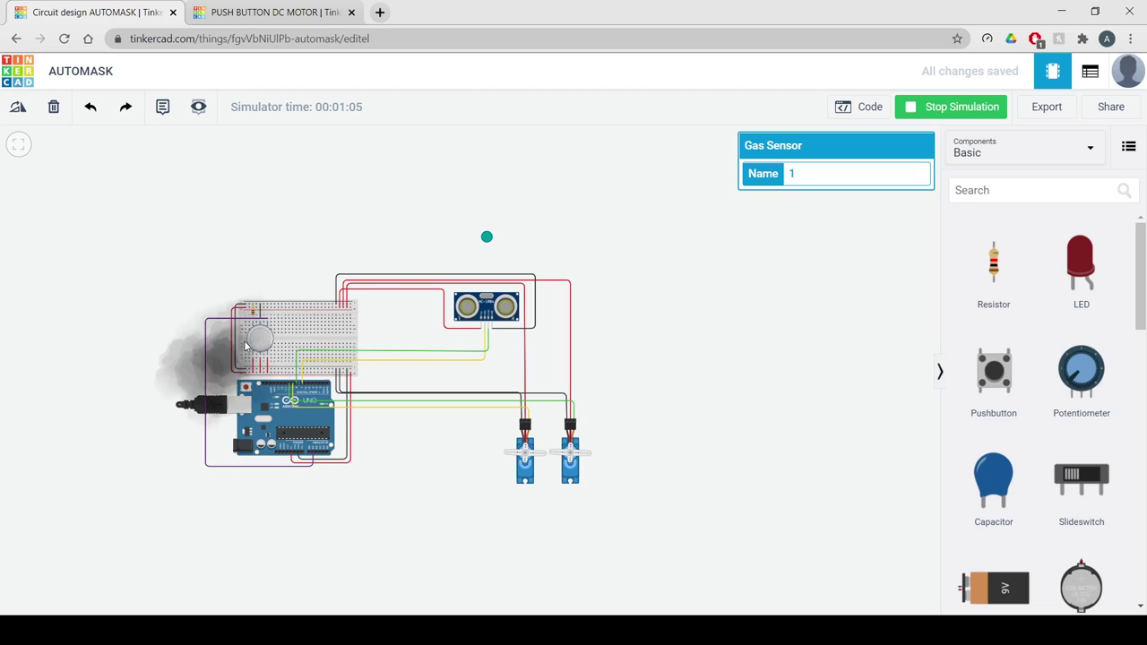